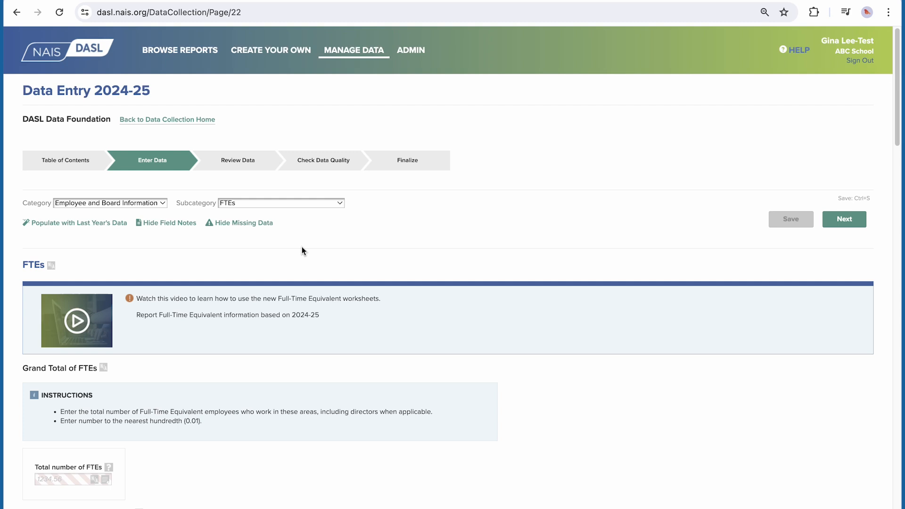
# Download the Total Full-Time Equivalencies worksheet from the FTEs page and open it in Excel
pyautogui.scroll(-5, 301, 247)
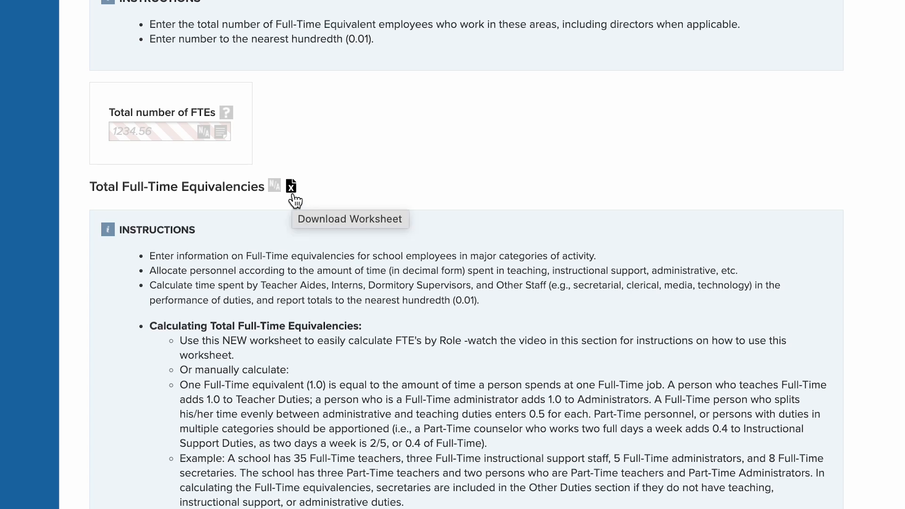
pyautogui.click(292, 195)
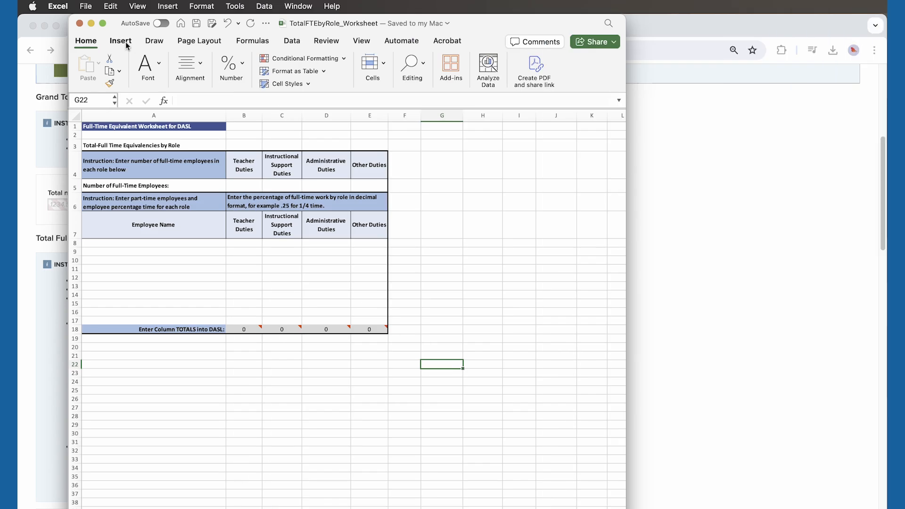
pyautogui.click(85, 5)
pyautogui.click(112, 104)
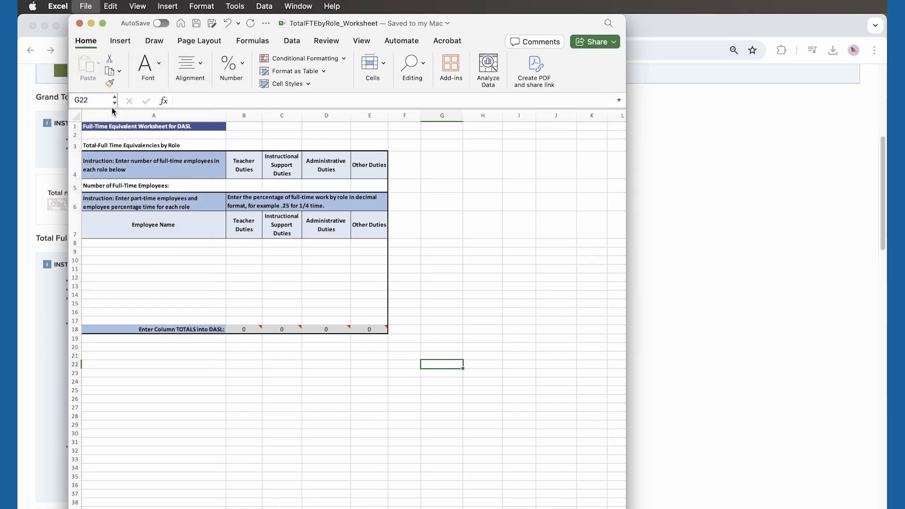
pyautogui.click(503, 353)
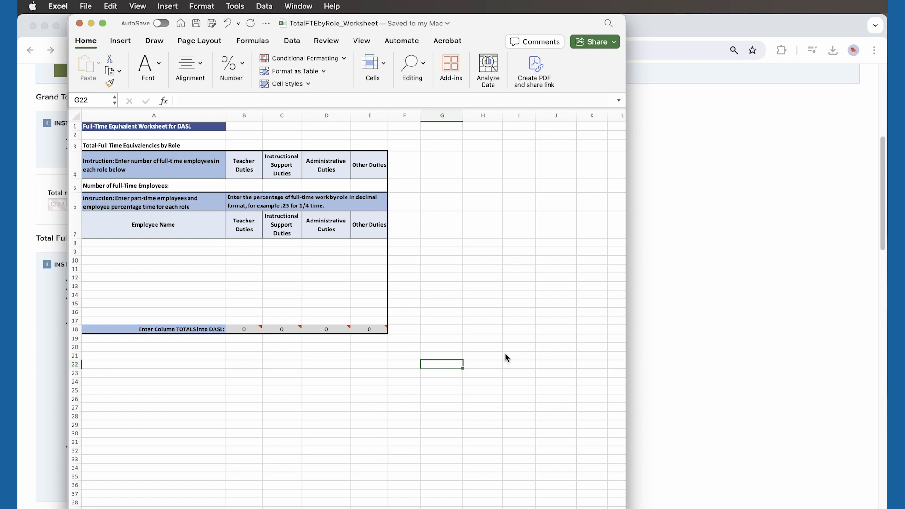
# Enter the number of full-time employees: 28 for Teacher Duties, 6 for Instructional Support Duties and 7 for Administrative Duties
pyautogui.click(255, 183)
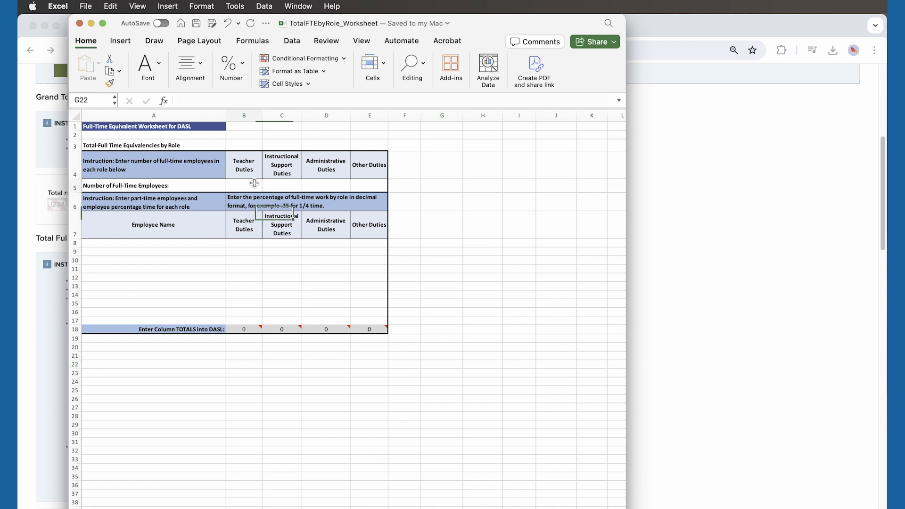
pyautogui.write('28')
pyautogui.click(289, 184)
pyautogui.write('6')
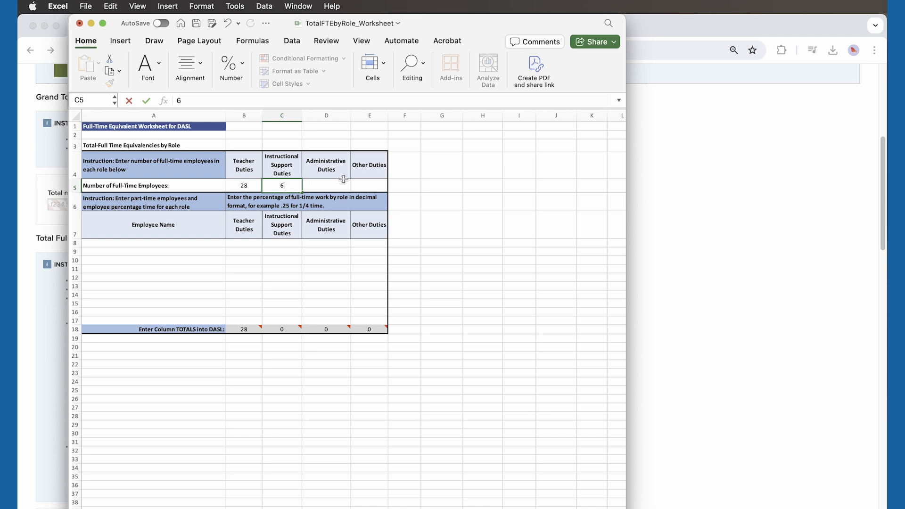
pyautogui.click(329, 185)
pyautogui.write('7')
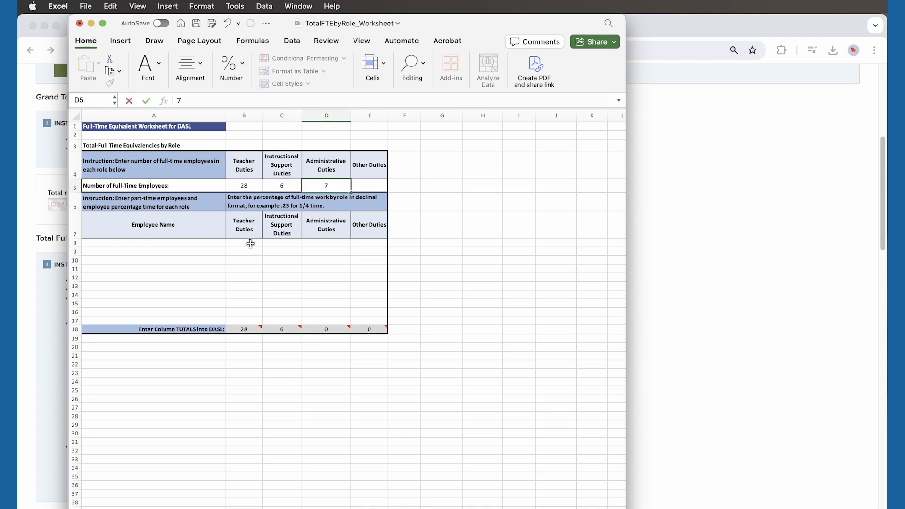
# Enter the first names of two part-time employees in cells A8 and A9 under Employee Name
pyautogui.click(144, 243)
pyautogui.write('Nancy')
pyautogui.click(138, 252)
pyautogui.write('Andrew')
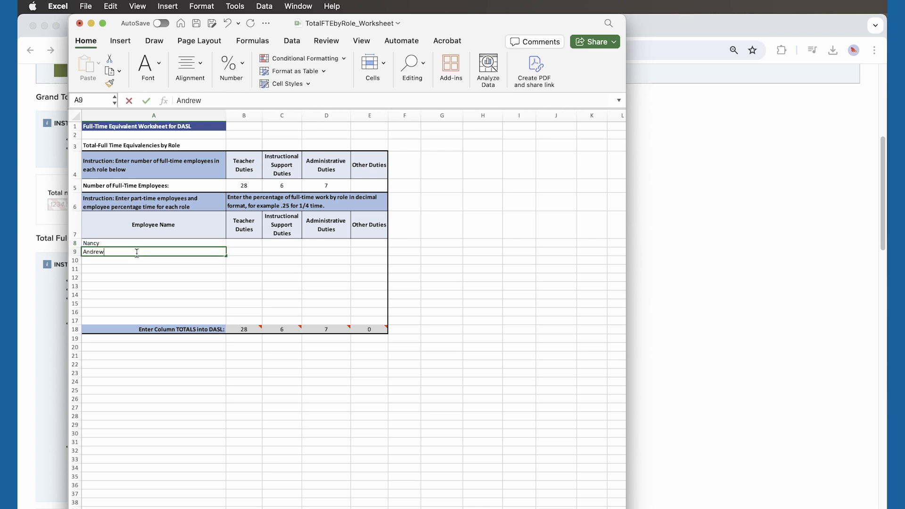
# Insert two extra rows at rows 10 and 11 in the part-time employee table
pyautogui.click(125, 261)
pyautogui.moveTo(75, 260); pyautogui.dragTo(75, 267)
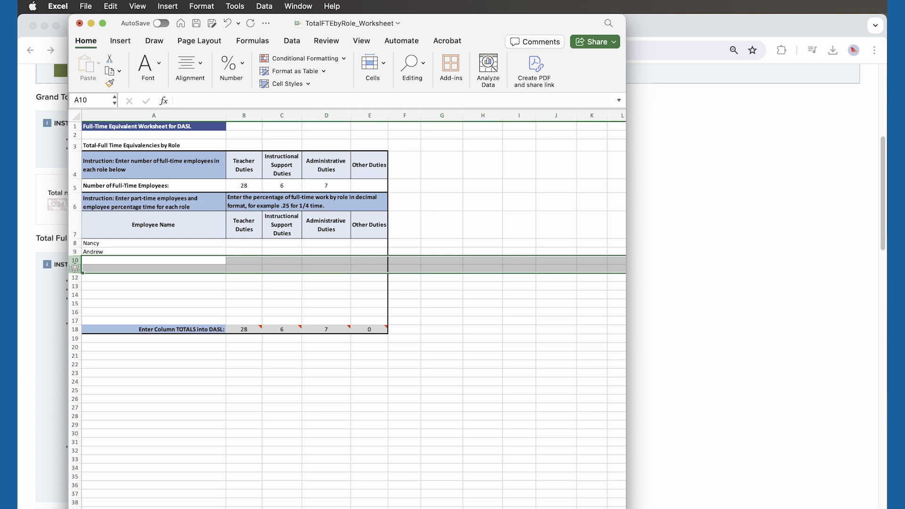
pyautogui.rightClick(86, 267)
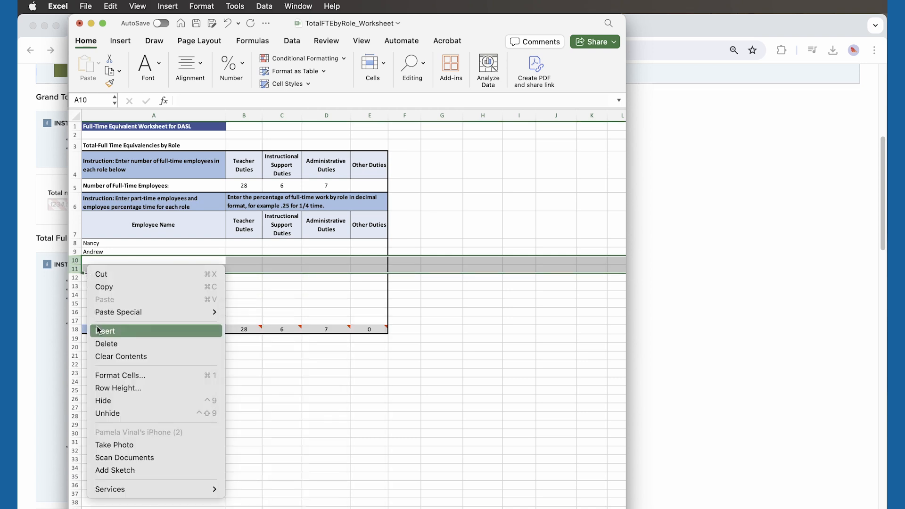
pyautogui.click(97, 330)
# Enter the first names of two more part-time employees in cells A10 and A11
pyautogui.click(108, 260)
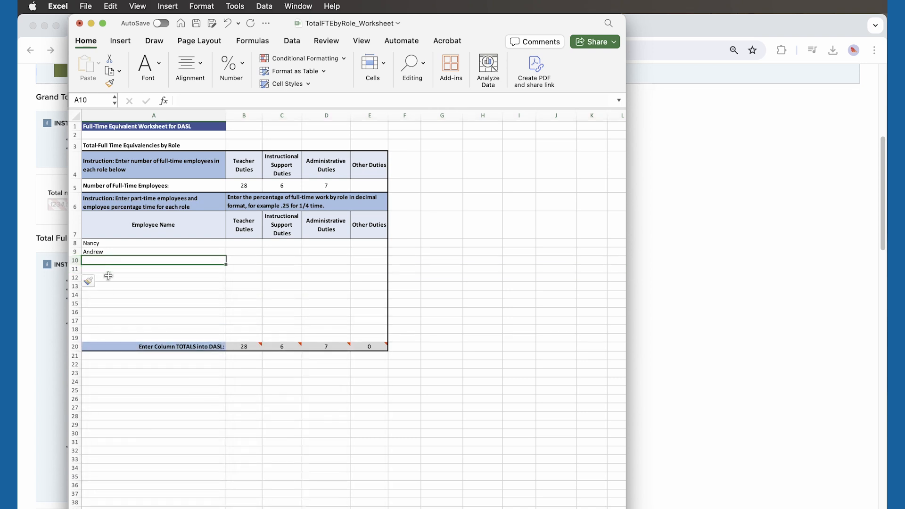
pyautogui.write('In')
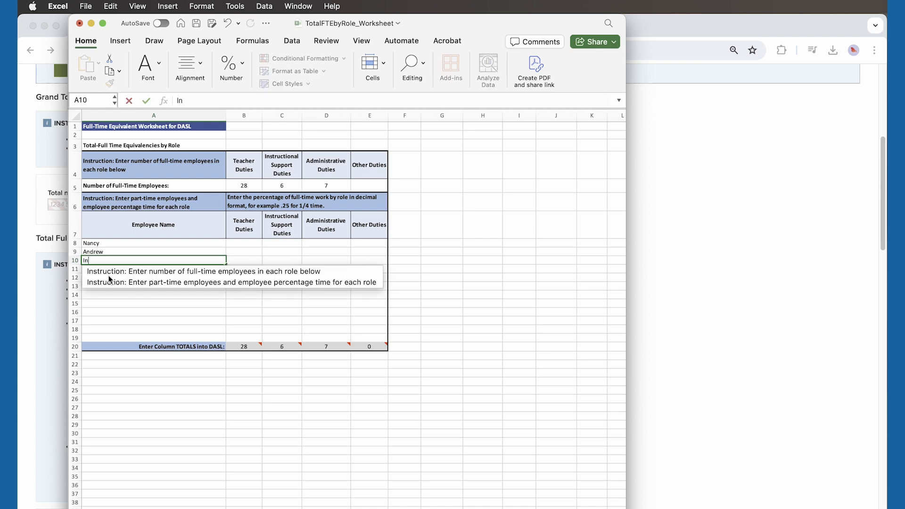
pyautogui.write('grid')
pyautogui.click(108, 269)
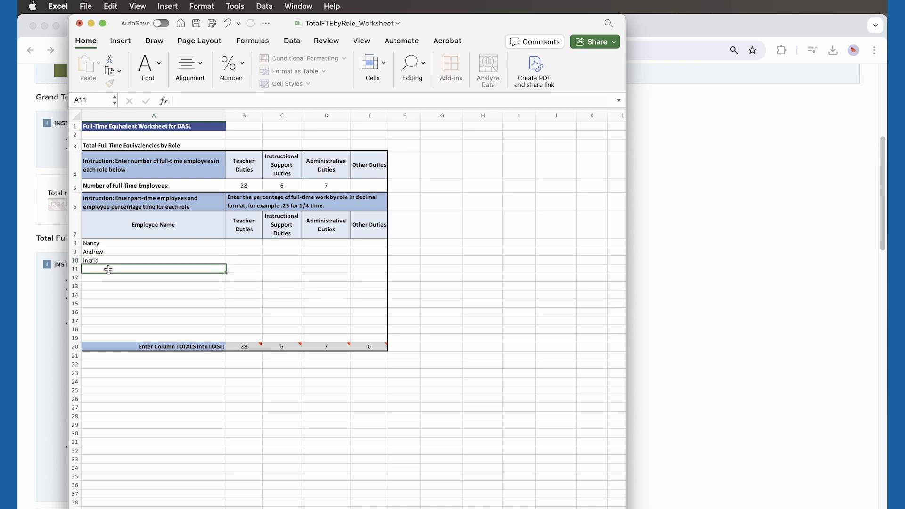
pyautogui.write('Sam')
pyautogui.click(107, 278)
# Enter .25 Teacher and .75 Administrative Duties in row 8, and .5 Teacher and .5 Other Duties in row 9
pyautogui.click(234, 243)
pyautogui.write('.25')
pyautogui.click(321, 244)
pyautogui.write('.75')
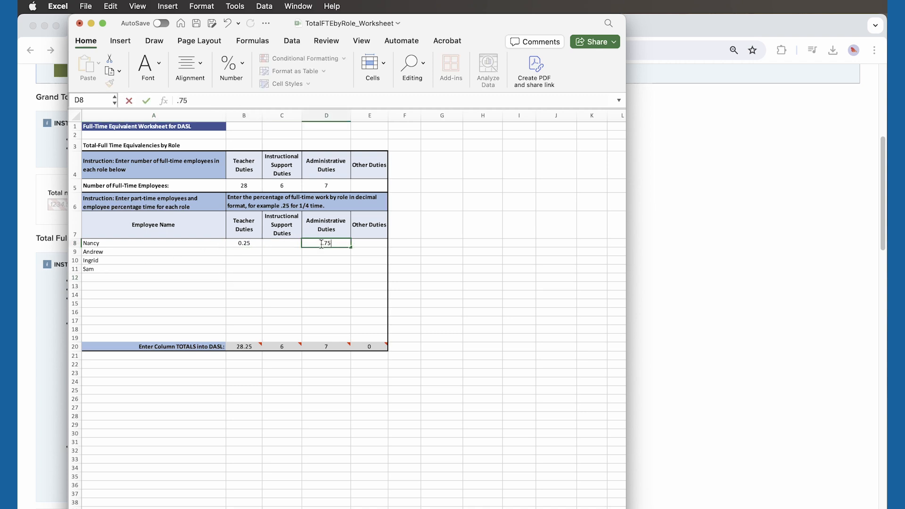
pyautogui.click(254, 255)
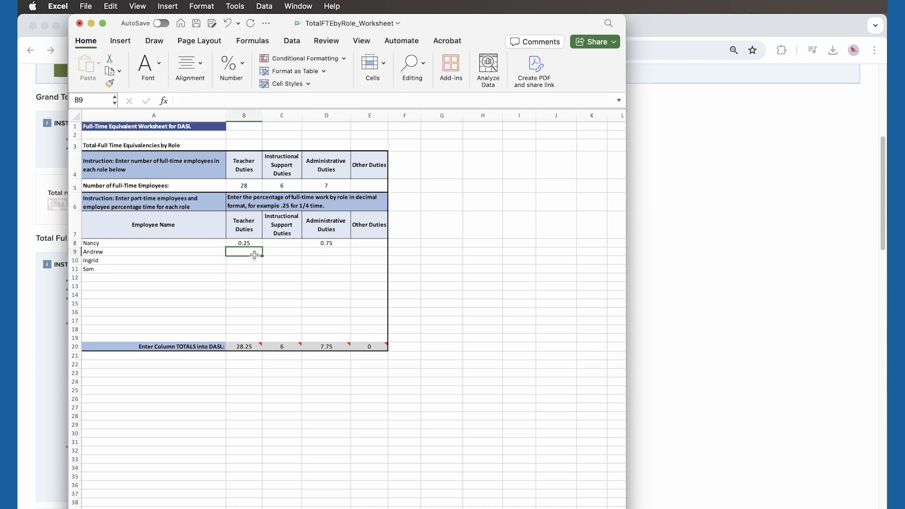
pyautogui.write('.5')
pyautogui.click(357, 254)
pyautogui.write('.5')
pyautogui.press('Tab')
# Enter .75 Instructional Support Duties in row 10, and .3 Instructional Support and .7 Other Duties in row 11
pyautogui.click(280, 263)
pyautogui.write('.75')
pyautogui.click(280, 268)
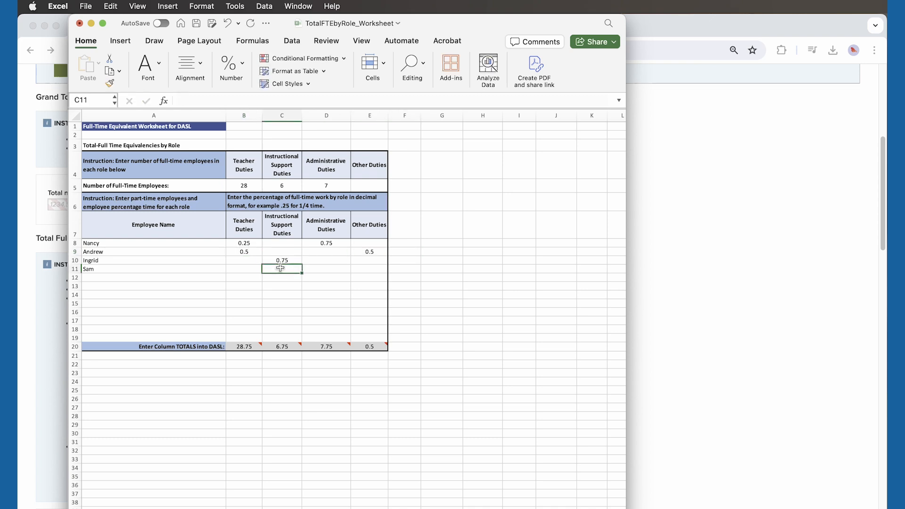
pyautogui.write('.3')
pyautogui.press('Tab')
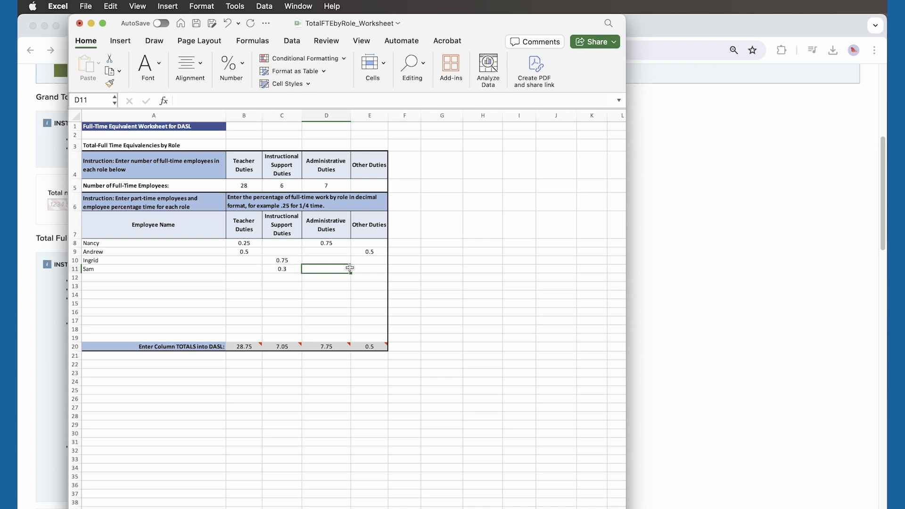
pyautogui.click(372, 269)
pyautogui.write('.7')
pyautogui.press('Return')
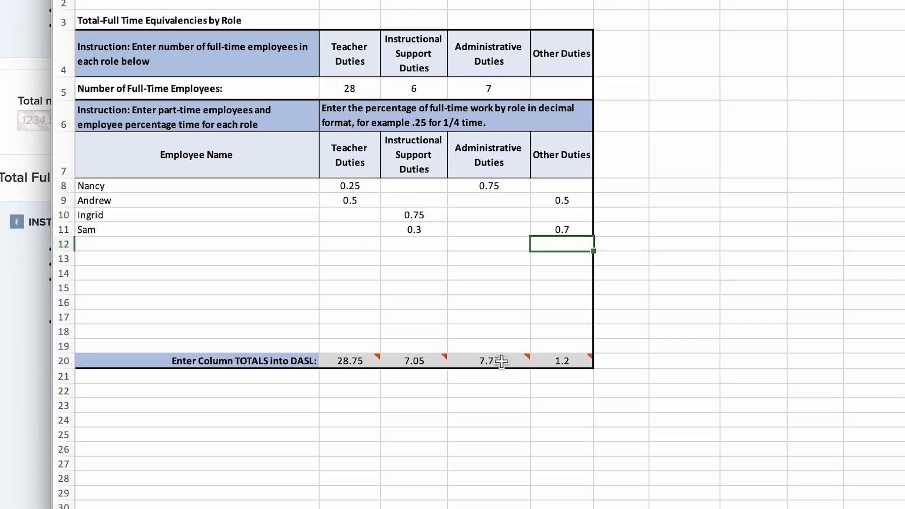
pyautogui.moveTo(434, 361)
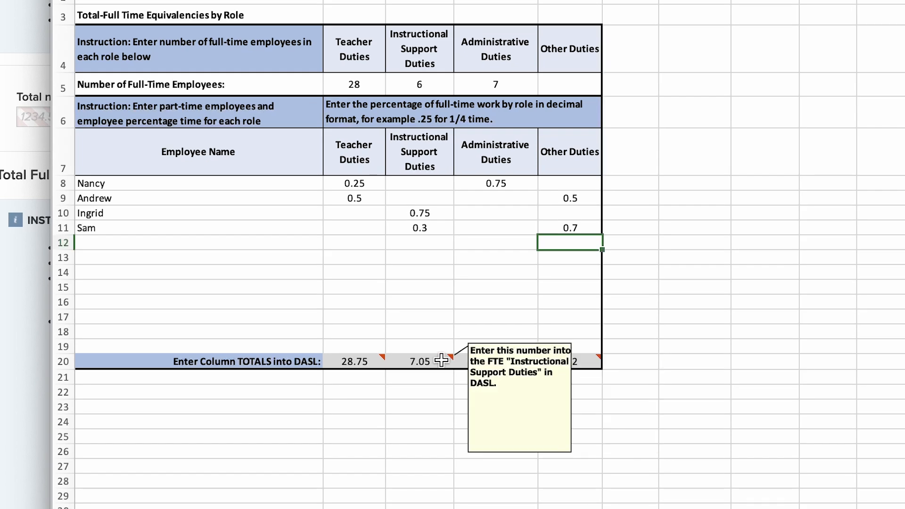
pyautogui.moveTo(378, 361)
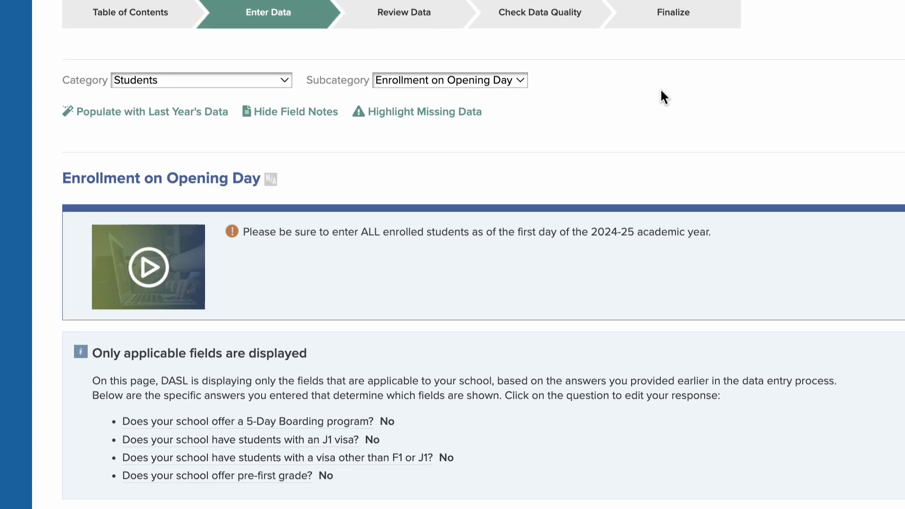
# Review the instructions and enrollment tables throughout the Enrollment on Opening Day page in DASL
pyautogui.scroll(-6, 660, 87)
pyautogui.scroll(-2, 660, 175)
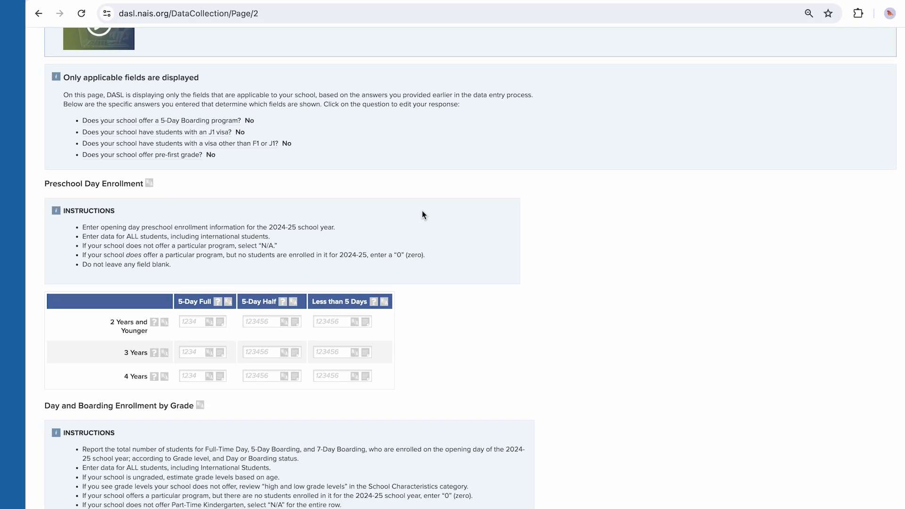
pyautogui.scroll(-10, 402, 215)
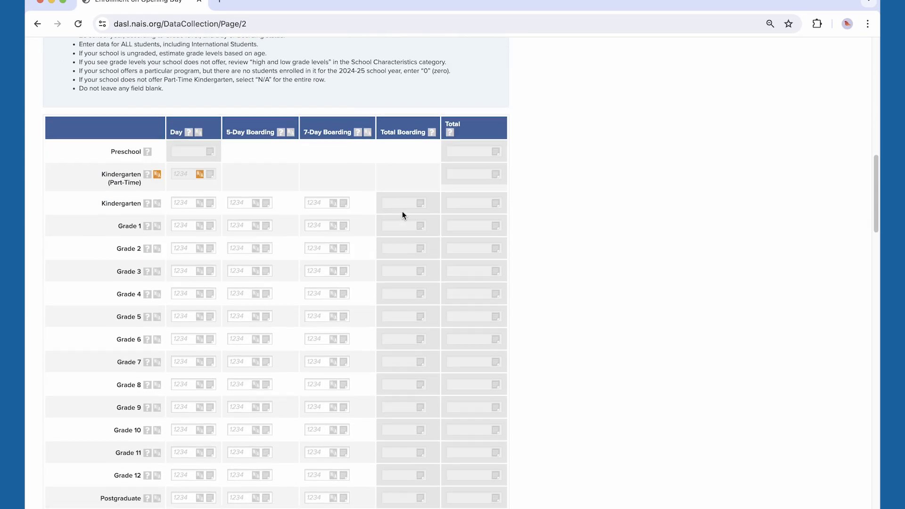
pyautogui.scroll(-10, 402, 213)
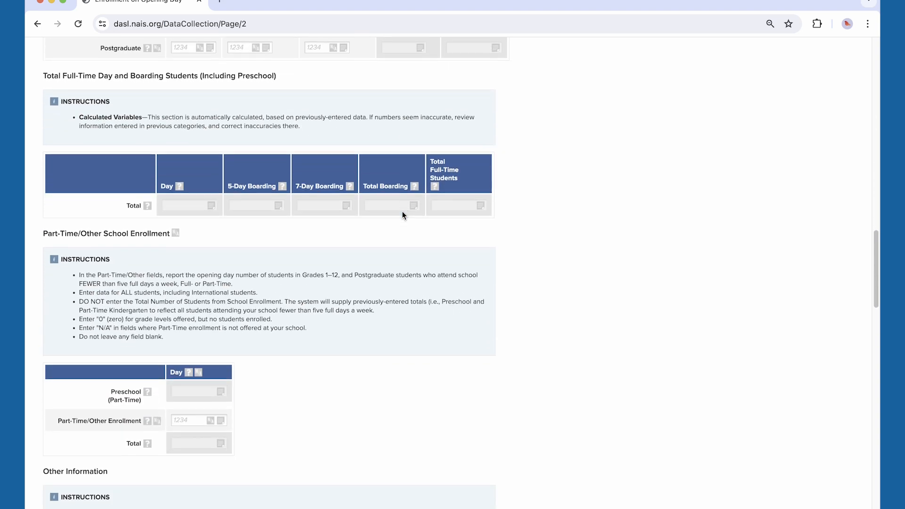
pyautogui.scroll(-12, 403, 215)
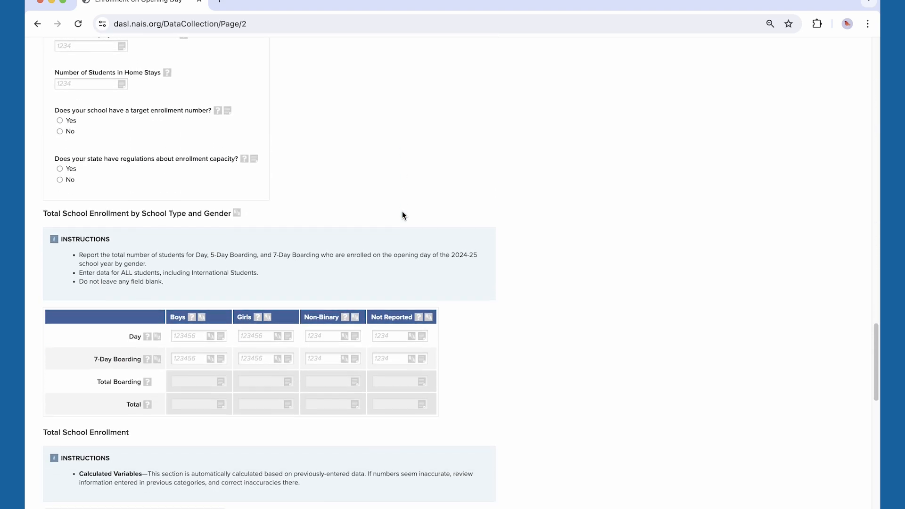
pyautogui.scroll(-10, 402, 215)
pyautogui.scroll(-1, 402, 215)
pyautogui.scroll(11, 403, 216)
pyautogui.scroll(20, 402, 213)
pyautogui.scroll(20, 403, 219)
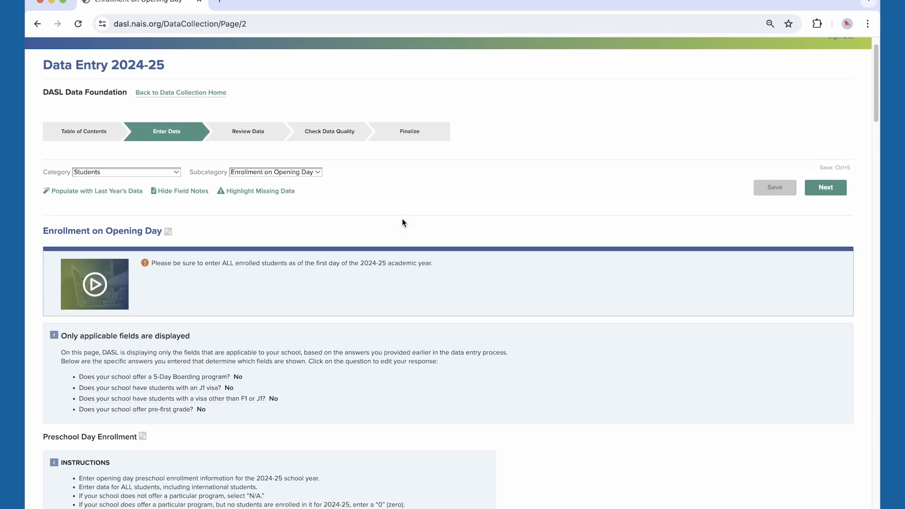
pyautogui.scroll(2, 402, 221)
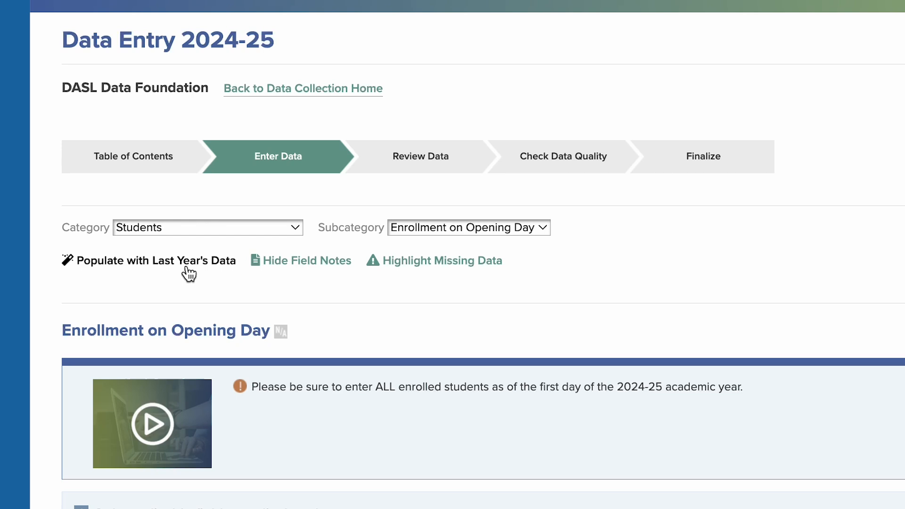
# Add the note "No longer accepting less than 5 days" to the Less than 5 Days field for 2 Years and Younger
pyautogui.scroll(-10, 342, 321)
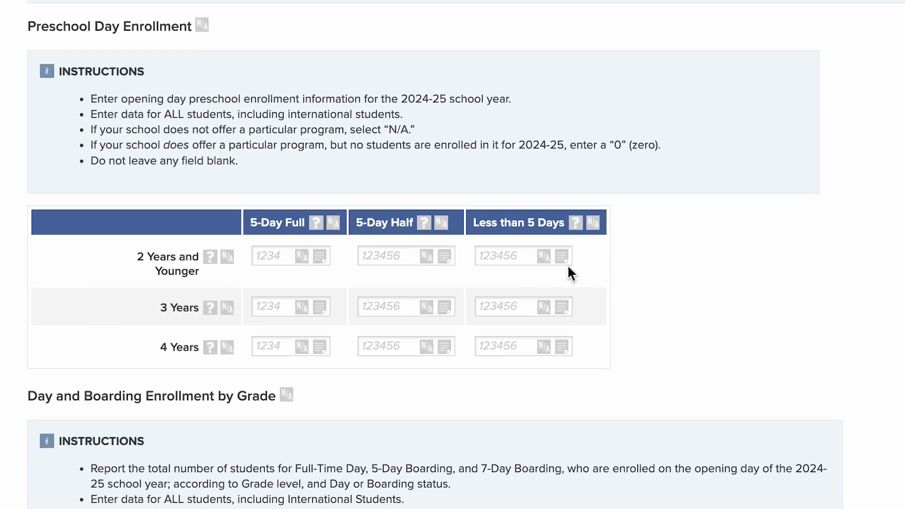
pyautogui.click(567, 304)
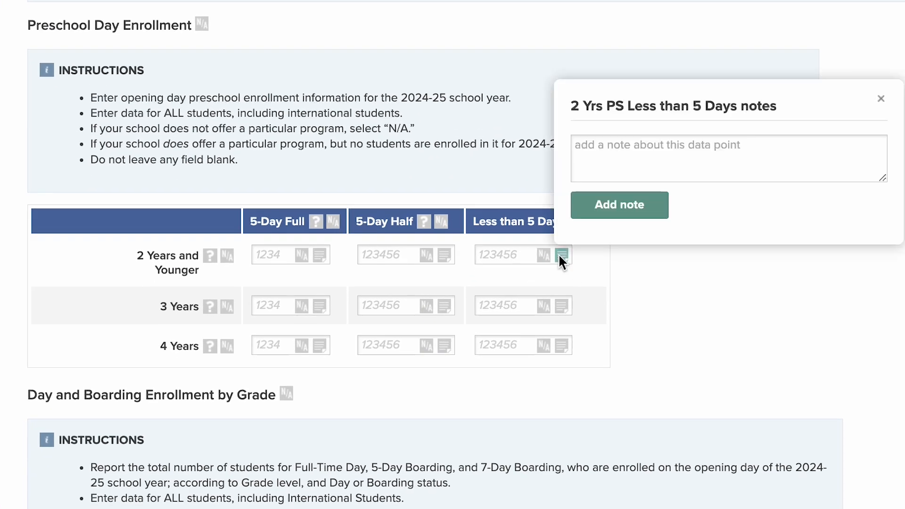
pyautogui.click(613, 212)
pyautogui.click(608, 164)
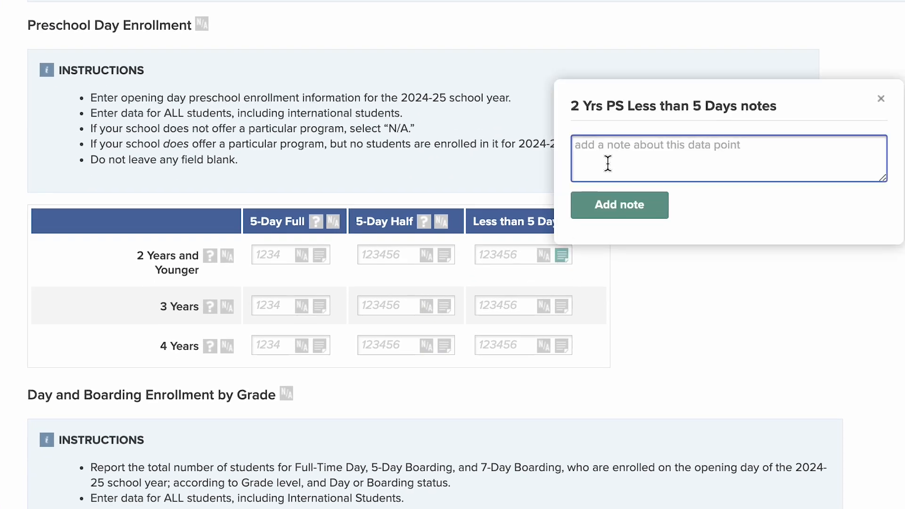
pyautogui.write('No longer a')
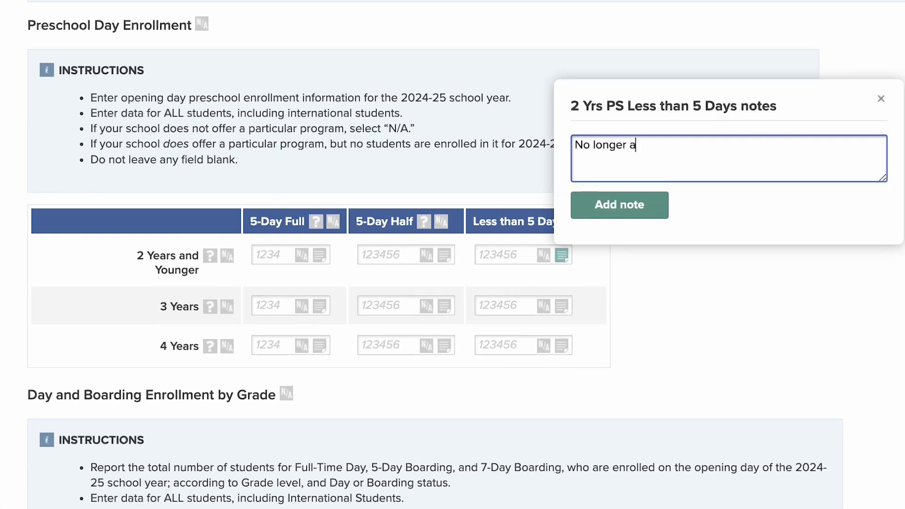
pyautogui.write('ccepting less than 5 days')
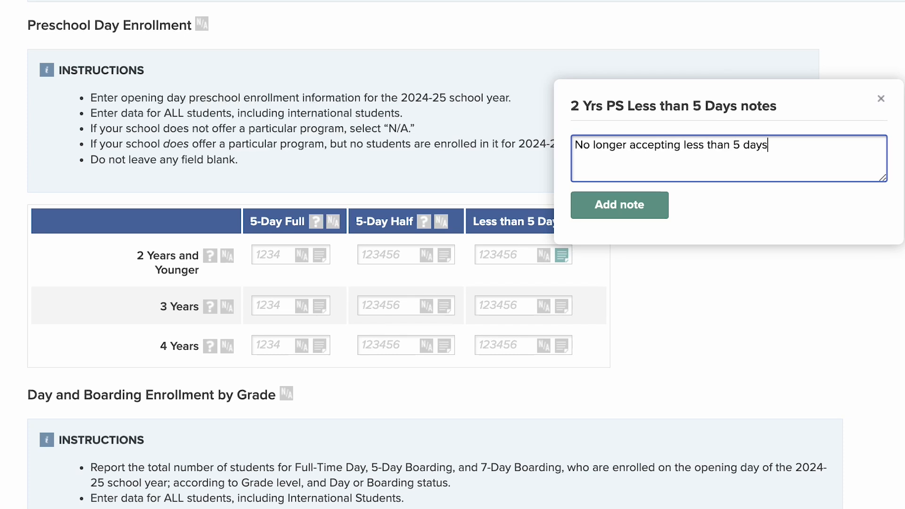
pyautogui.click(656, 213)
# Open the Update School Data page and examine the years offered for From Year and To Year, choosing 2023-24 as To Year
pyautogui.scroll(15, 657, 212)
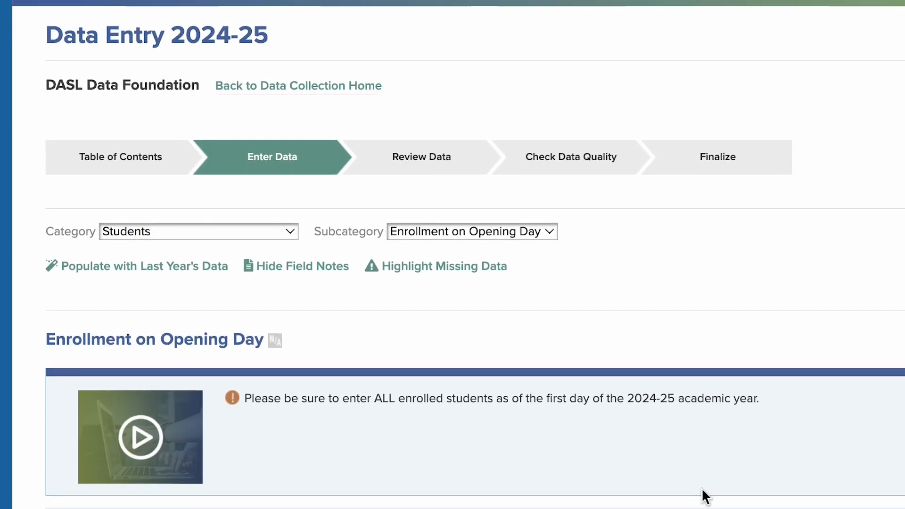
pyautogui.moveTo(481, 34)
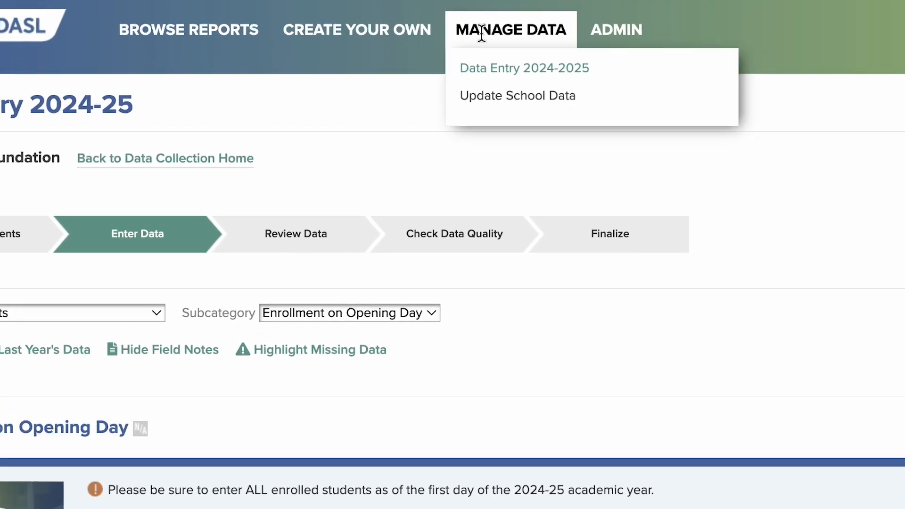
pyautogui.click(423, 146)
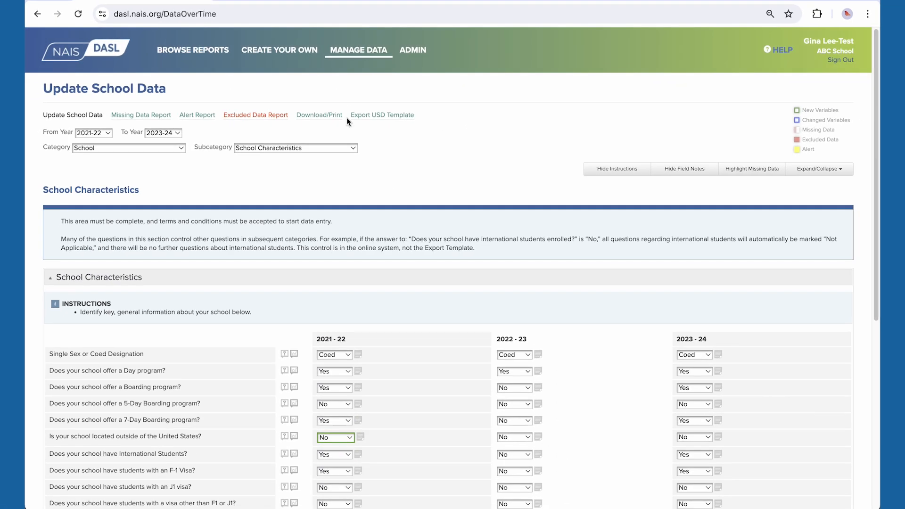
pyautogui.click(108, 136)
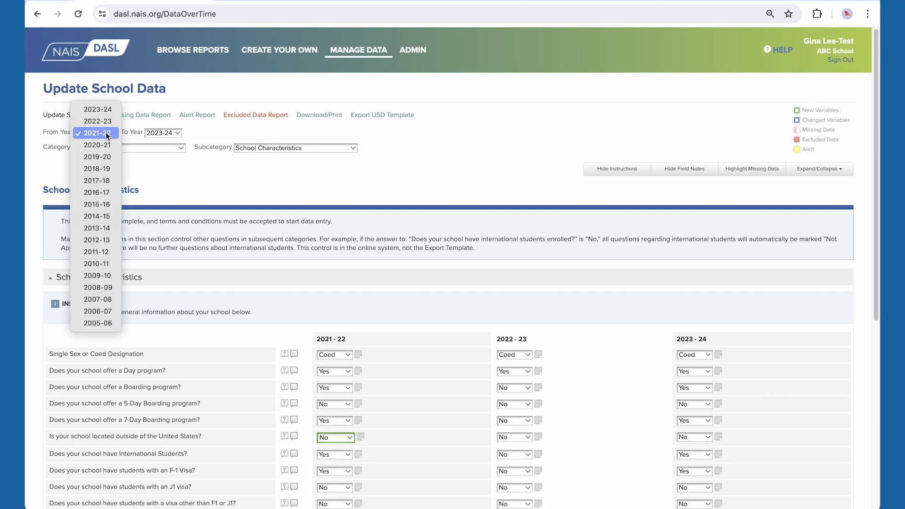
pyautogui.click(160, 139)
pyautogui.click(159, 136)
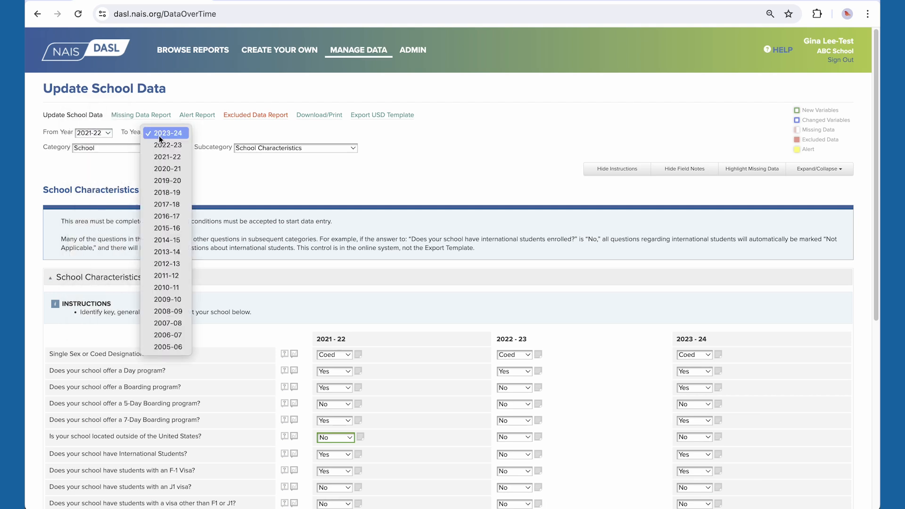
pyautogui.click(183, 134)
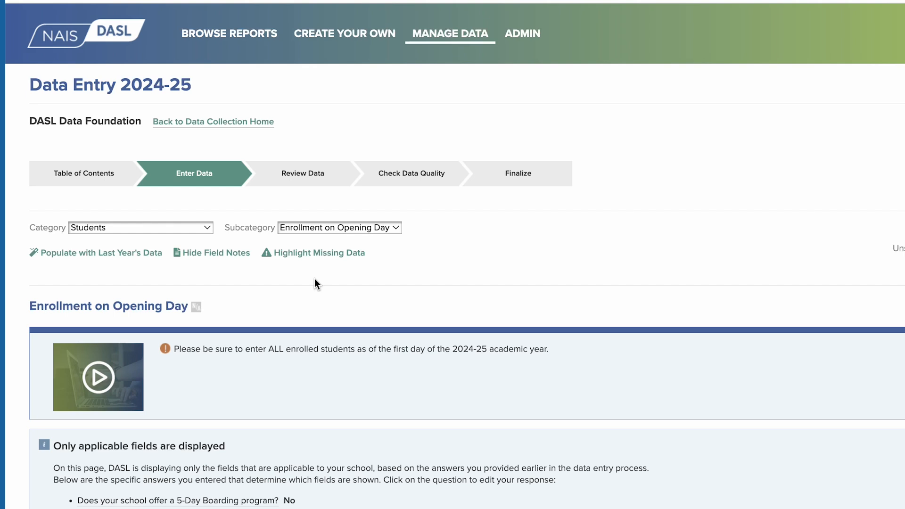
# Highlight missing data on the Enrollment on Opening Day page and check the help definition for 3 Years in Preschool Day Enrollment
pyautogui.click(315, 255)
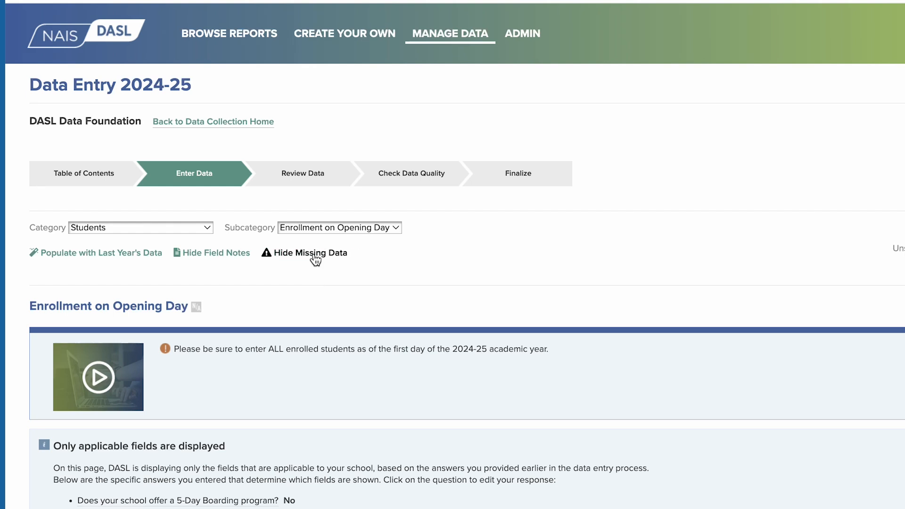
pyautogui.scroll(-10, 314, 258)
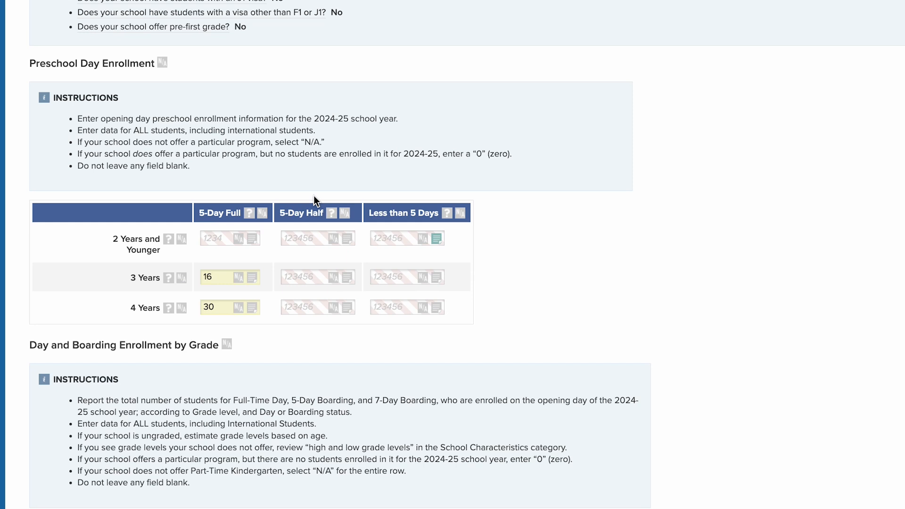
pyautogui.moveTo(169, 280)
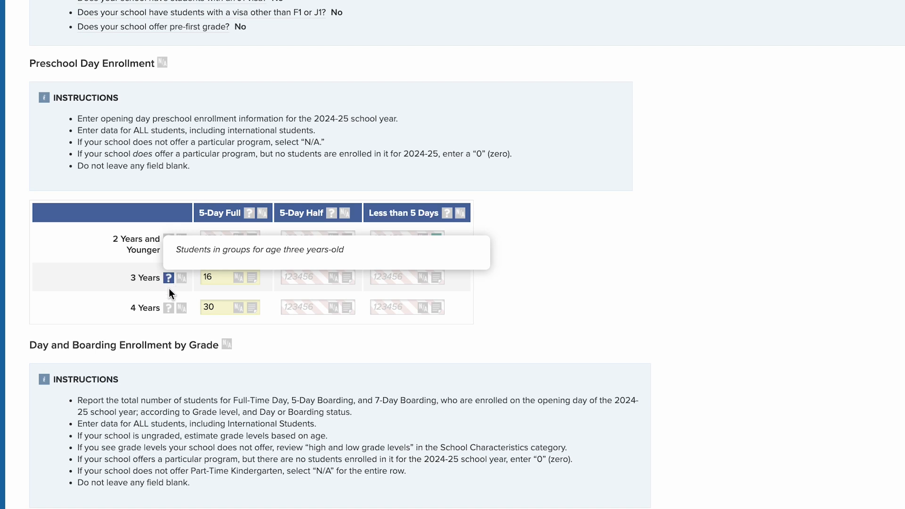
# Mark the 2 Years and Younger row and the Less than 5 Days column as not applicable, and save the page
pyautogui.click(181, 240)
pyautogui.click(471, 289)
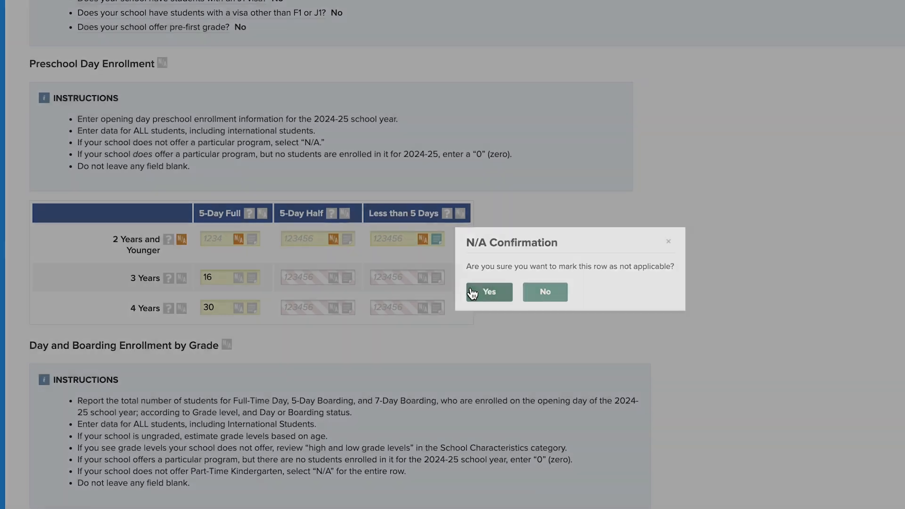
pyautogui.click(459, 215)
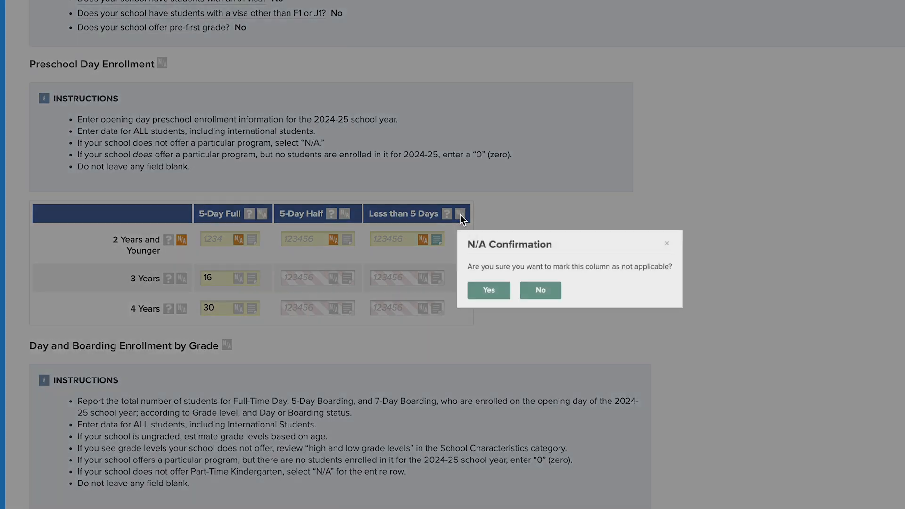
pyautogui.click(472, 293)
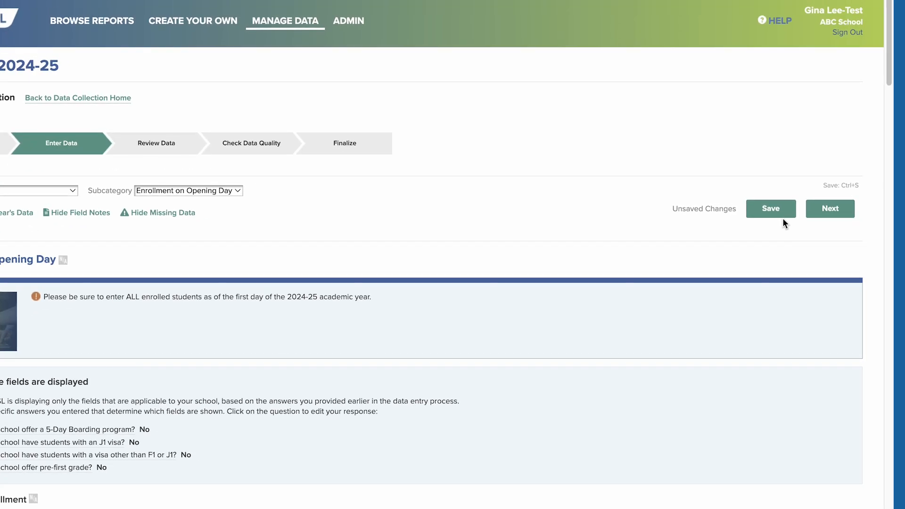
pyautogui.click(774, 216)
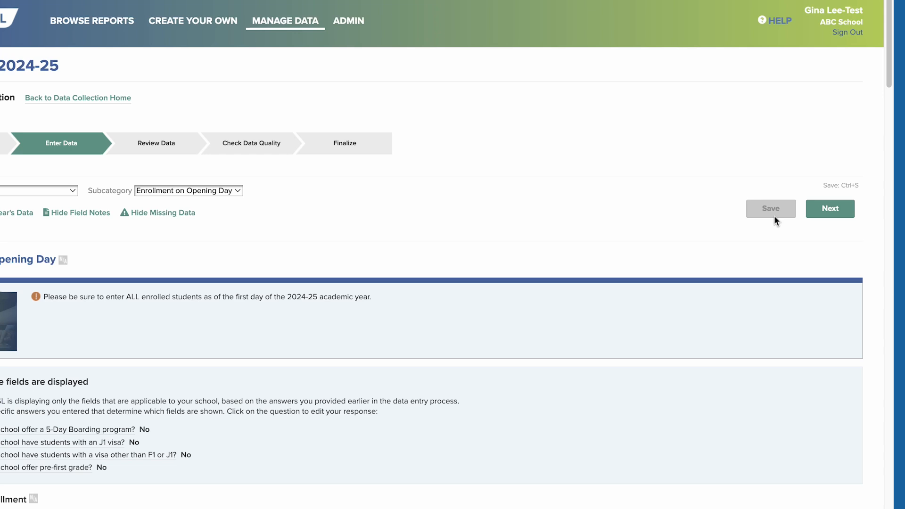
# Enter 57 as the Grade 1 5-Day Boarding enrollment and save to recalculate the totals
pyautogui.scroll(-10, 774, 216)
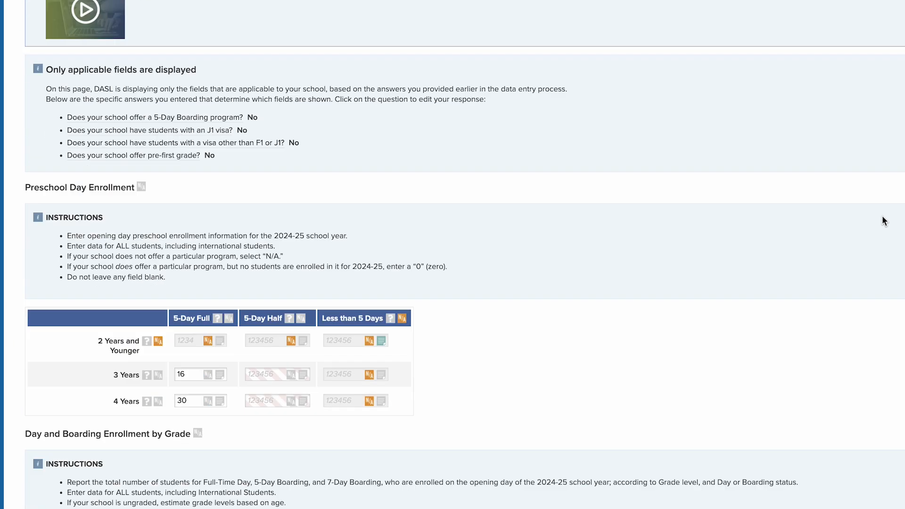
pyautogui.scroll(-7, 881, 216)
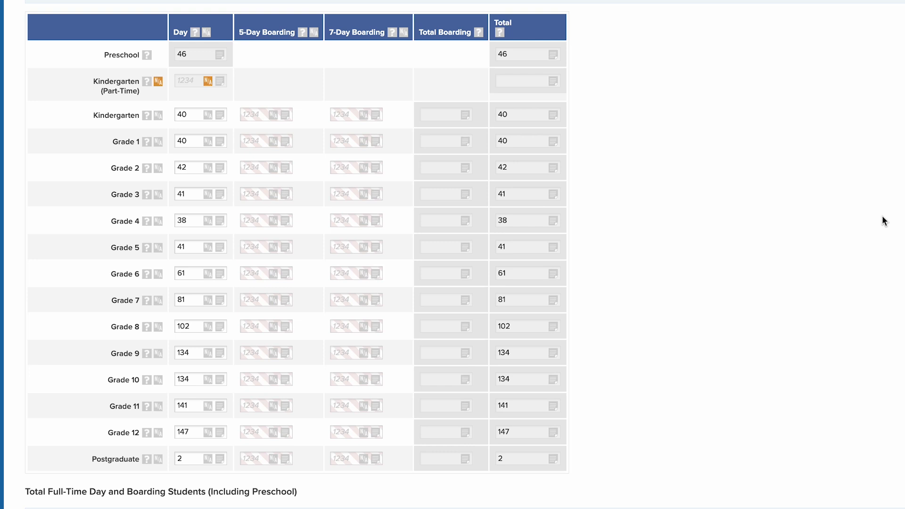
pyautogui.click(257, 142)
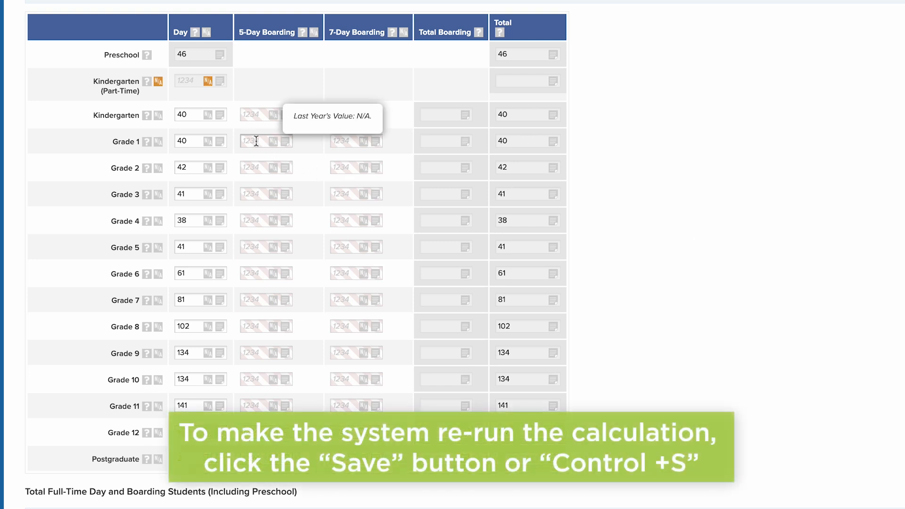
pyautogui.write('57')
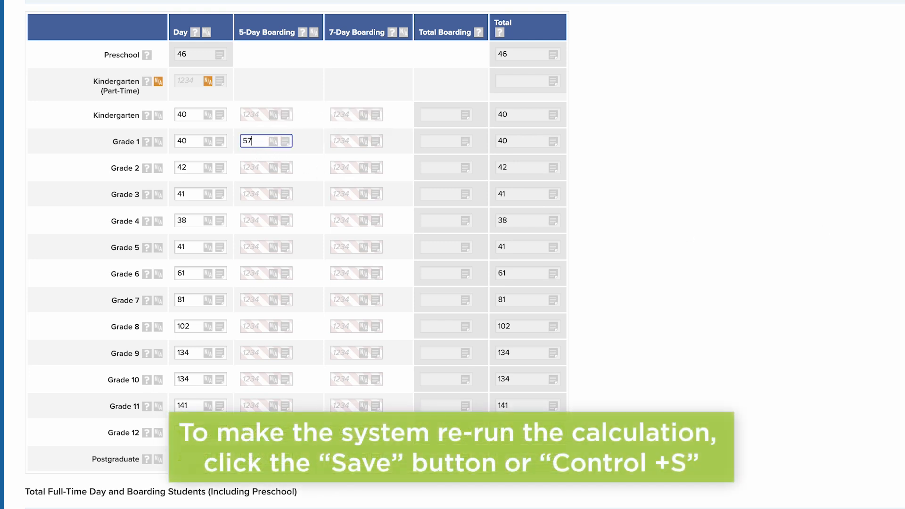
pyautogui.hotkey('ctrl', 's')
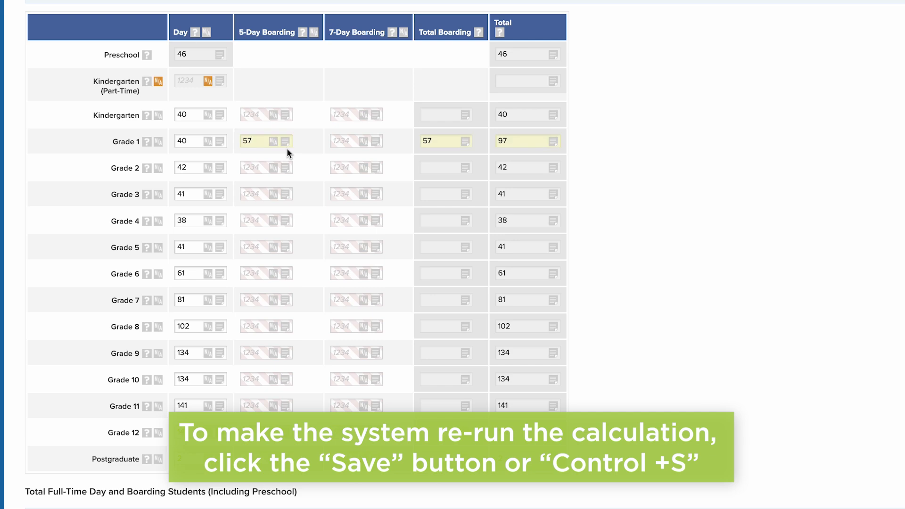
pyautogui.hotkey('ctrl', 's')
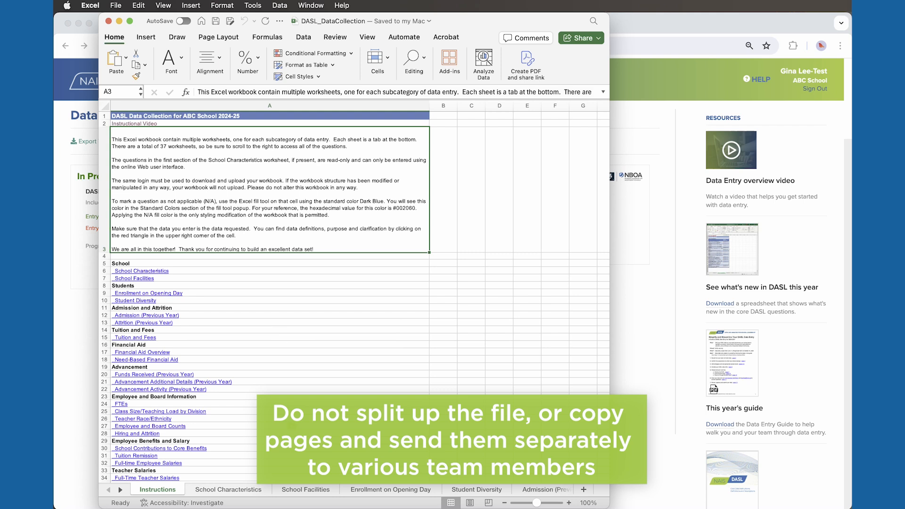
# In Excel, look through the DASL_DataCollection worksheets from School Characteristics to Attrition (Previous Year)
pyautogui.click(249, 491)
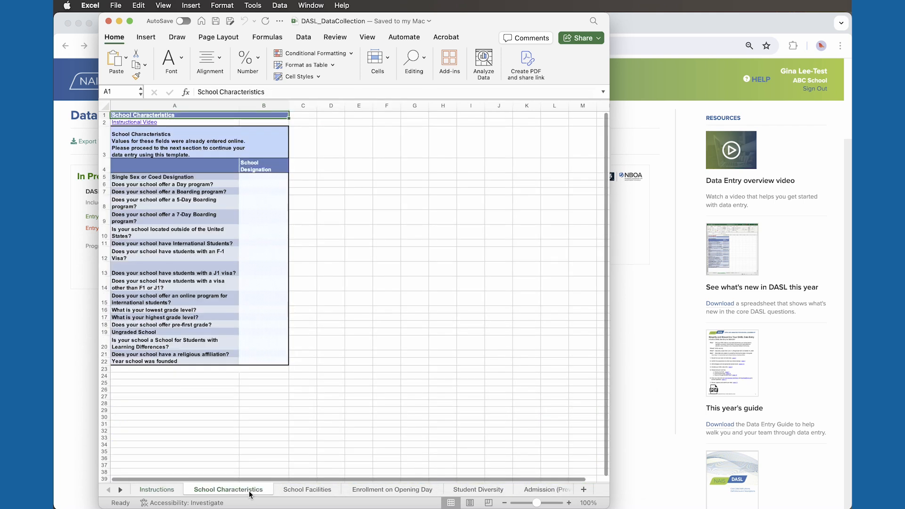
pyautogui.click(306, 491)
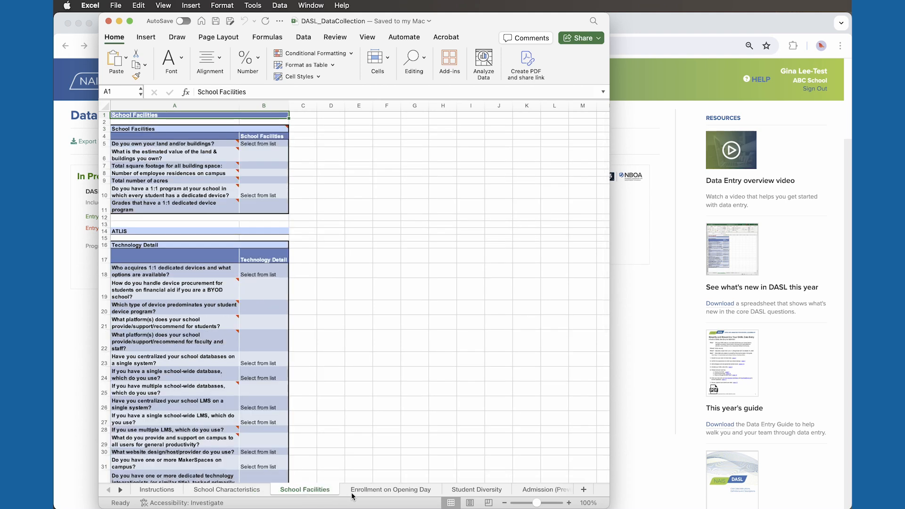
pyautogui.click(377, 493)
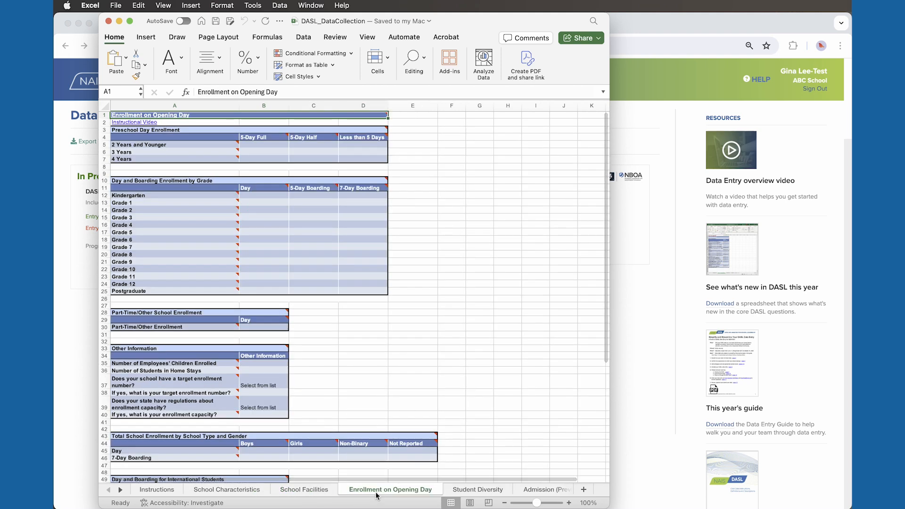
pyautogui.click(466, 491)
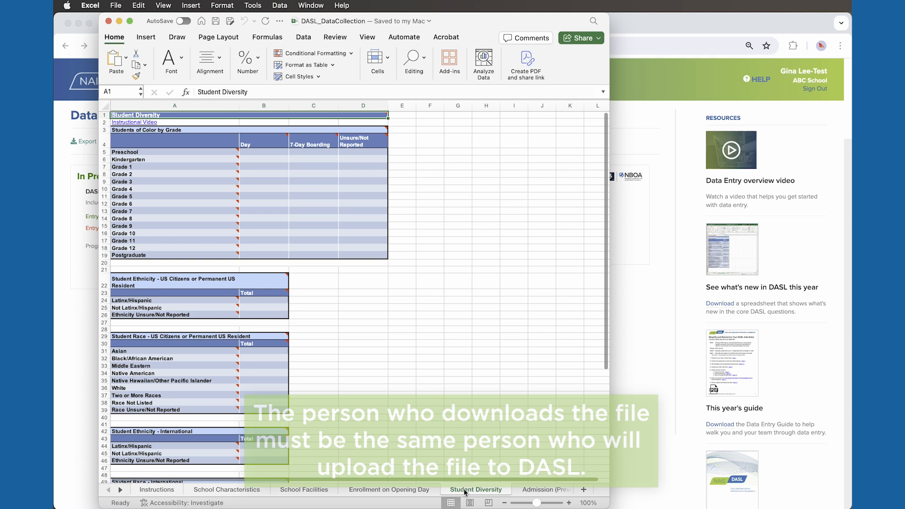
pyautogui.click(539, 491)
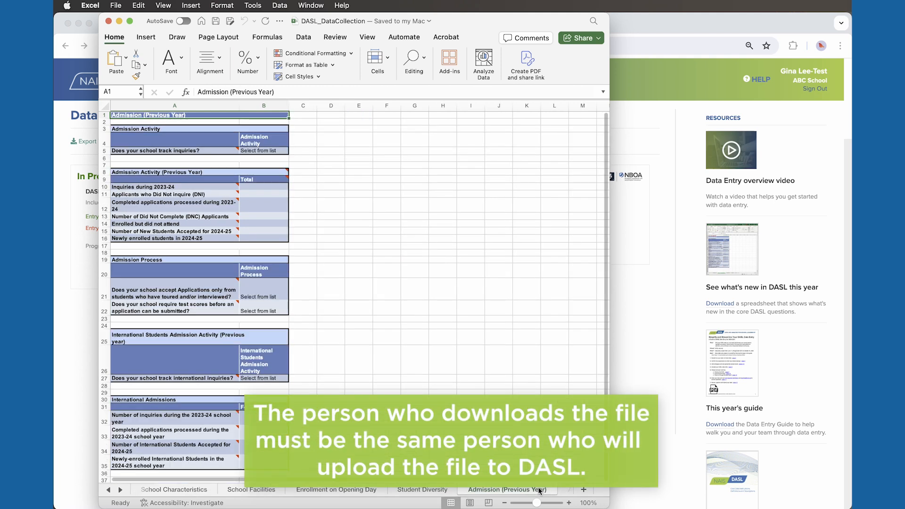
pyautogui.click(566, 492)
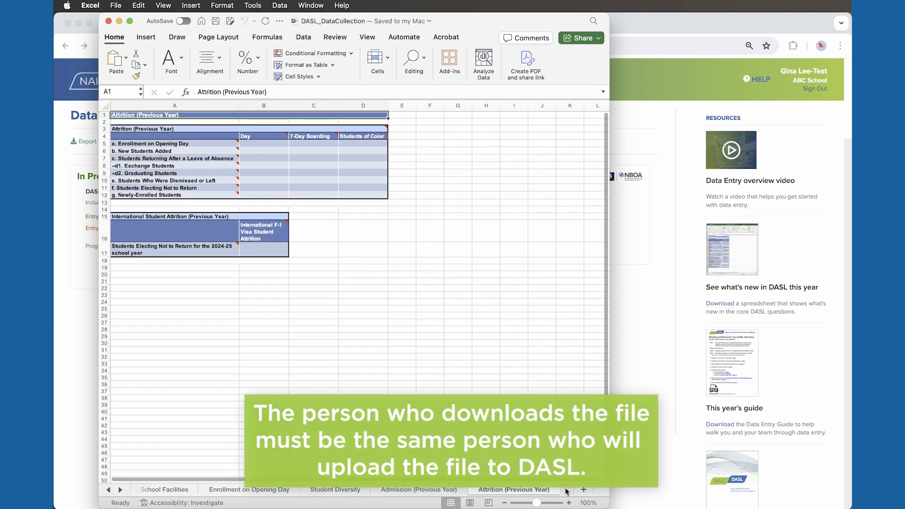
# On the Enrollment on Opening Day worksheet, enter Day enrollments of 63 for Grade 1, 64 for Grade 2 and 58 for Grade 3
pyautogui.click(284, 491)
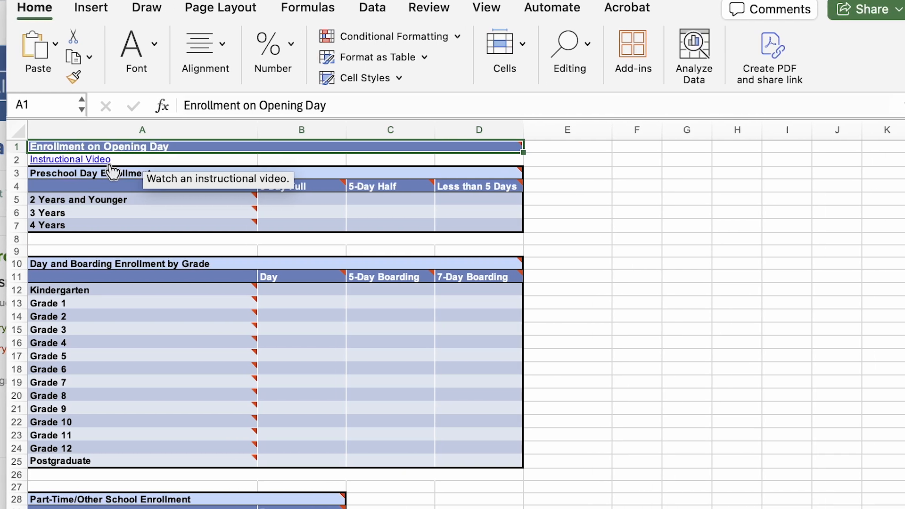
pyautogui.moveTo(499, 186)
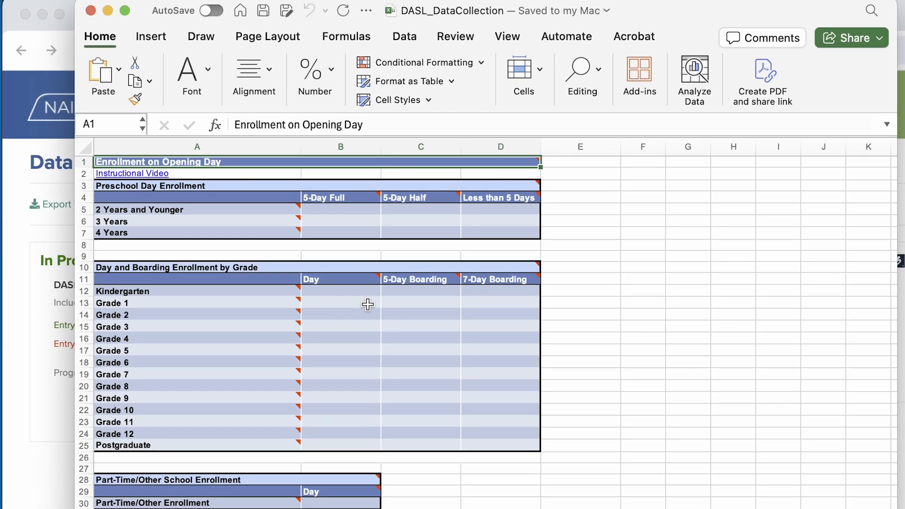
pyautogui.click(308, 304)
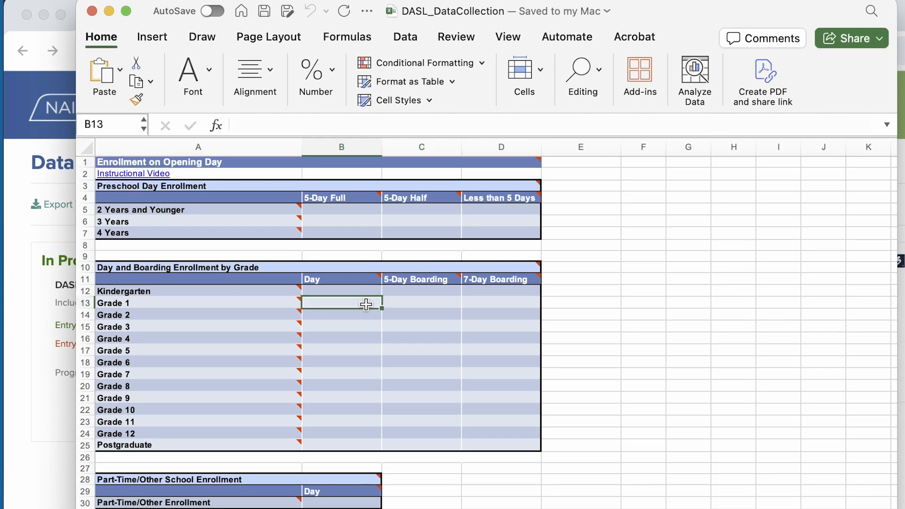
pyautogui.write('63')
pyautogui.press('Return')
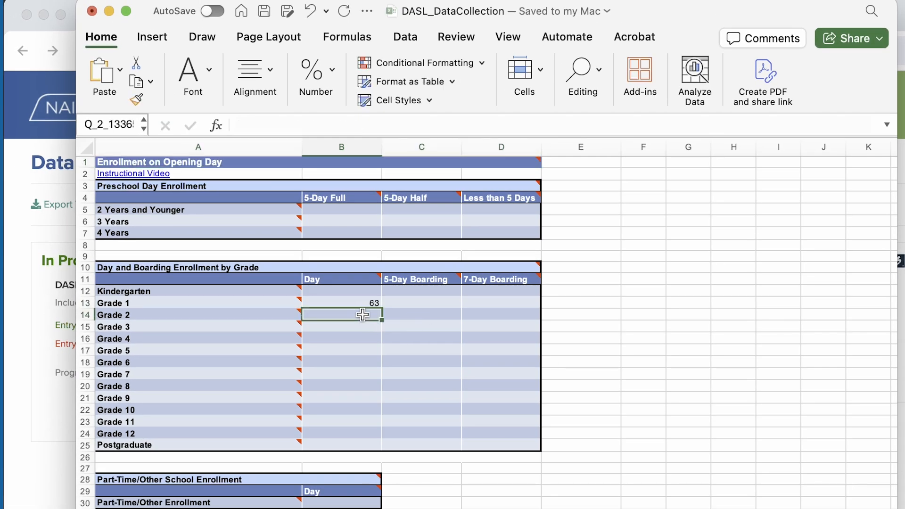
pyautogui.write('64')
pyautogui.press('Return')
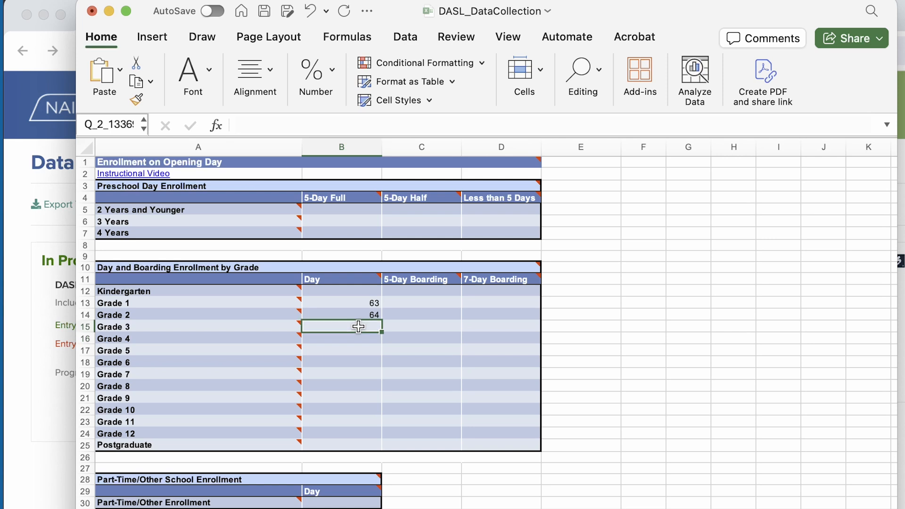
pyautogui.write('58')
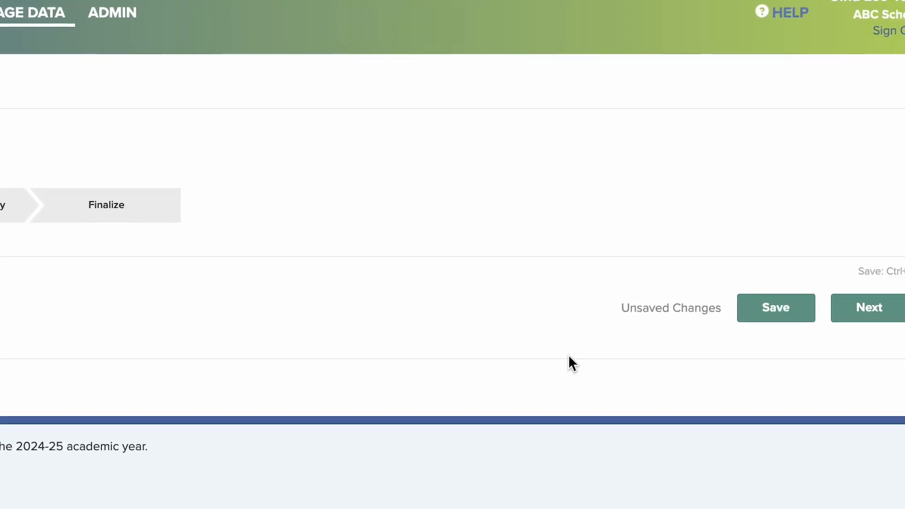
# Switch to the DASL data entry page in the browser and save its unsaved changes
pyautogui.click(769, 315)
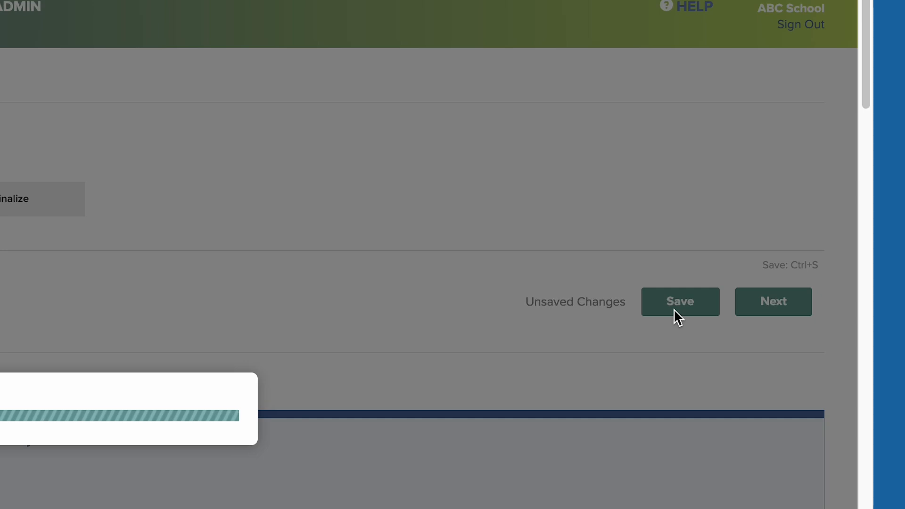